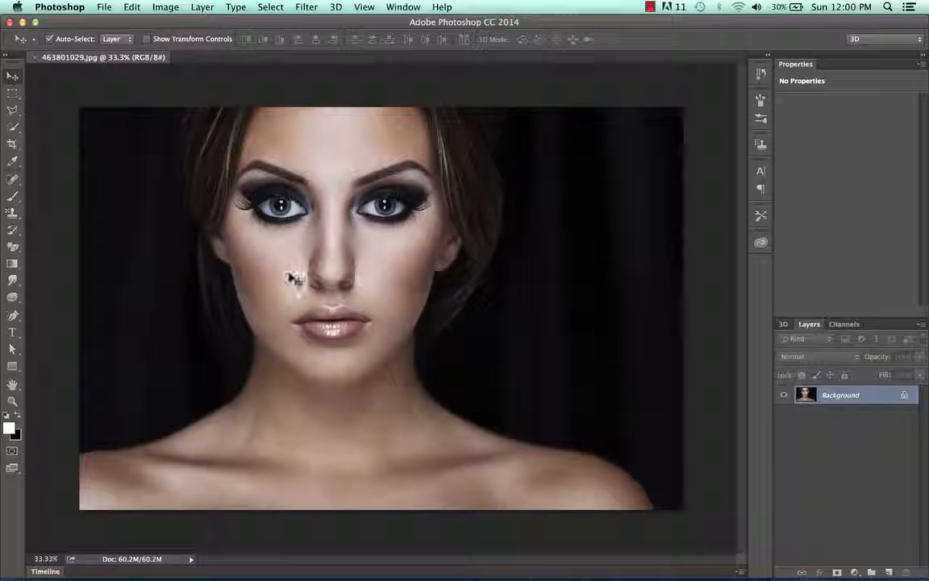
Open the portrait in the Liquify filter
click(271, 7)
click(239, 7)
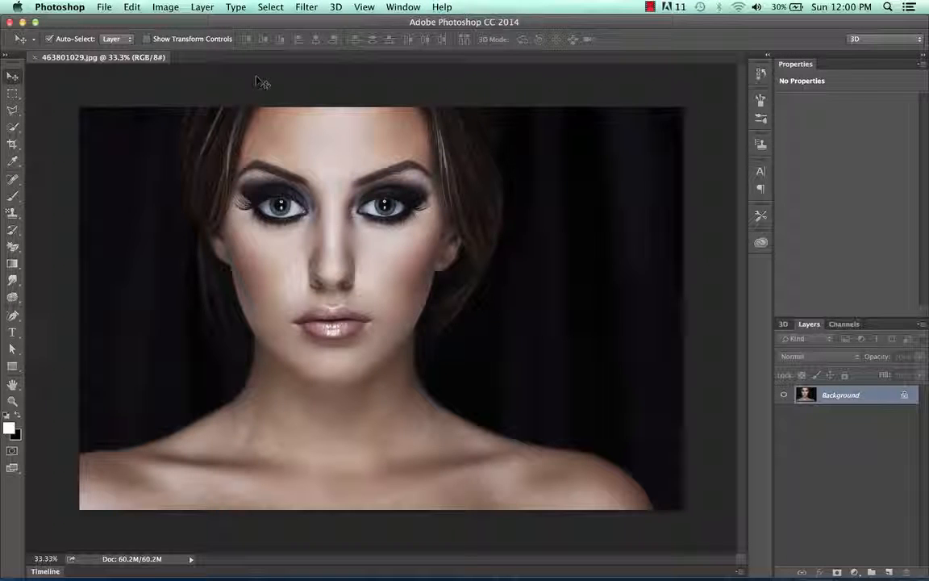
click(307, 7)
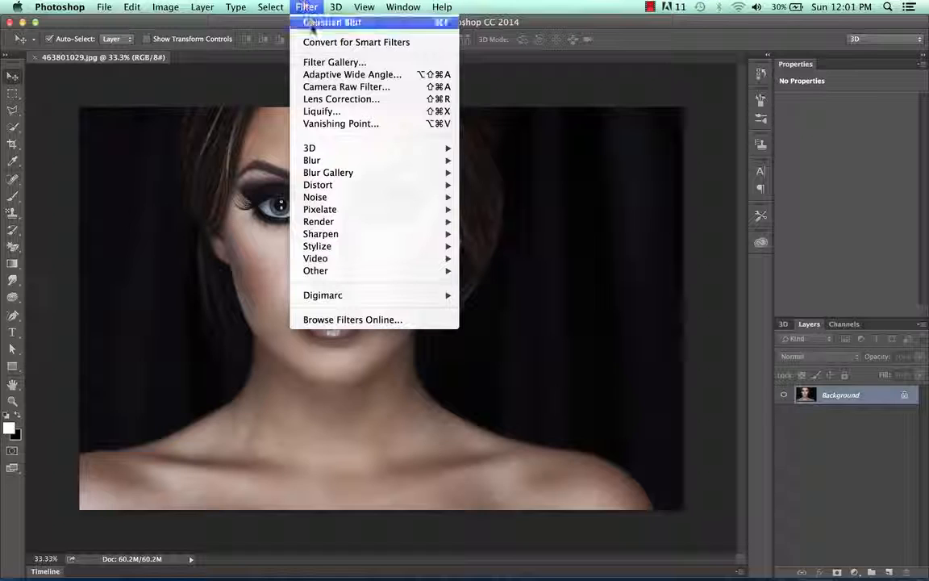
click(449, 115)
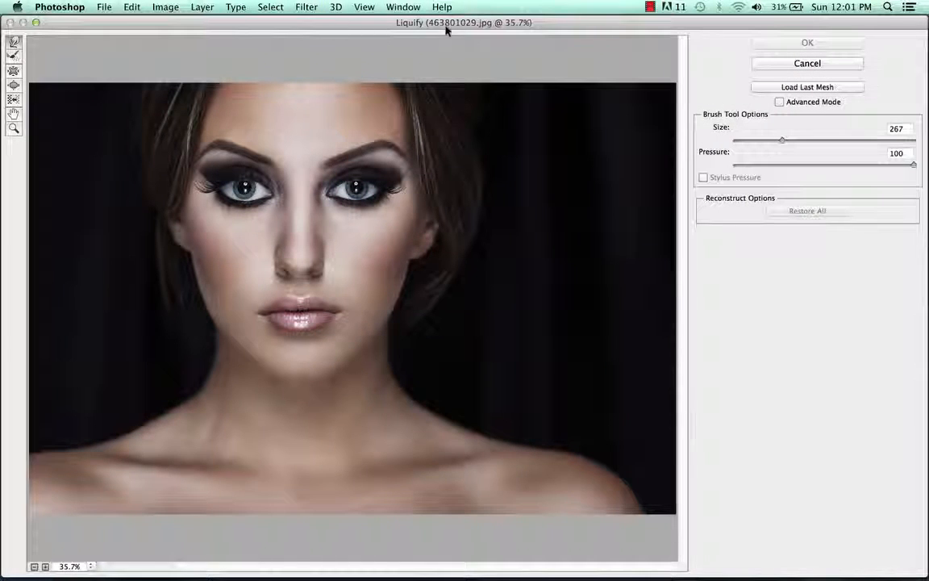
mouse_move(472, 21)
mouse_down()
mouse_move(476, 339)
mouse_move(475, 24)
mouse_up()
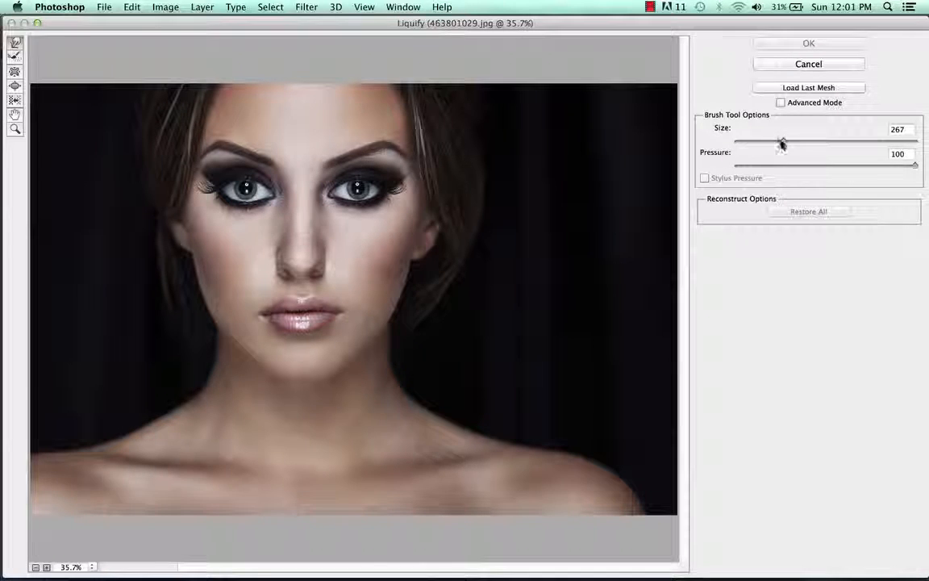
Try several Liquify brush sizes and settle on a size of 455, leaving the pressure at 100
drag(782, 143, 908, 144)
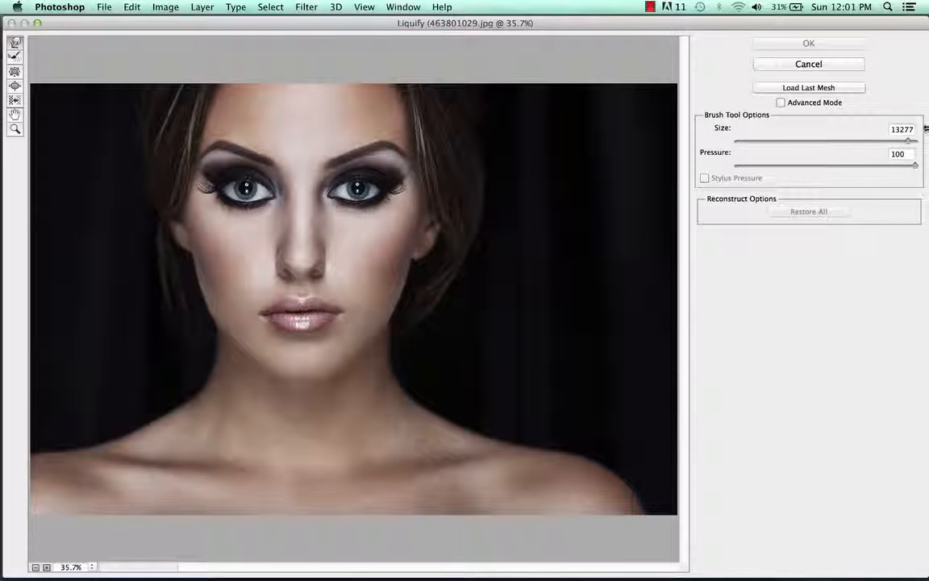
drag(907, 143, 817, 142)
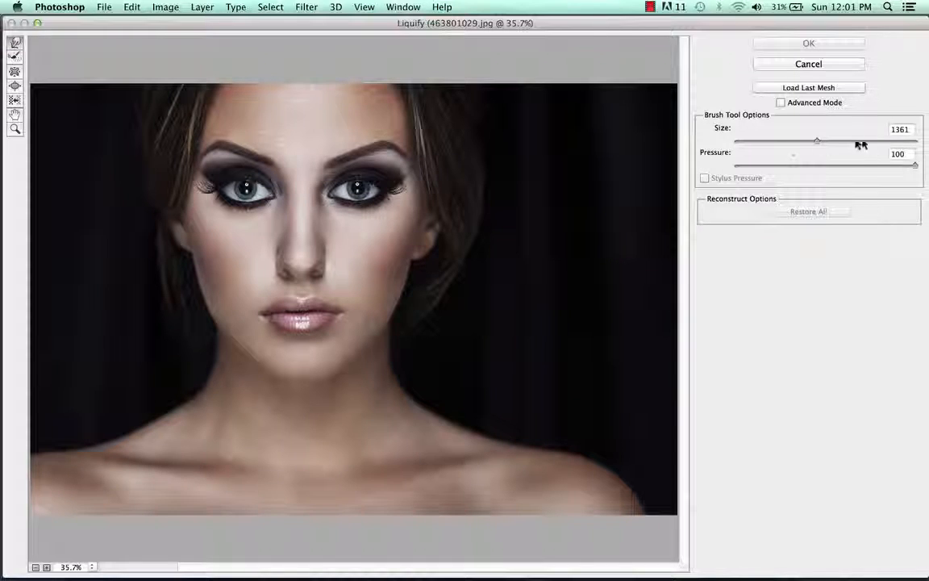
drag(817, 141, 745, 146)
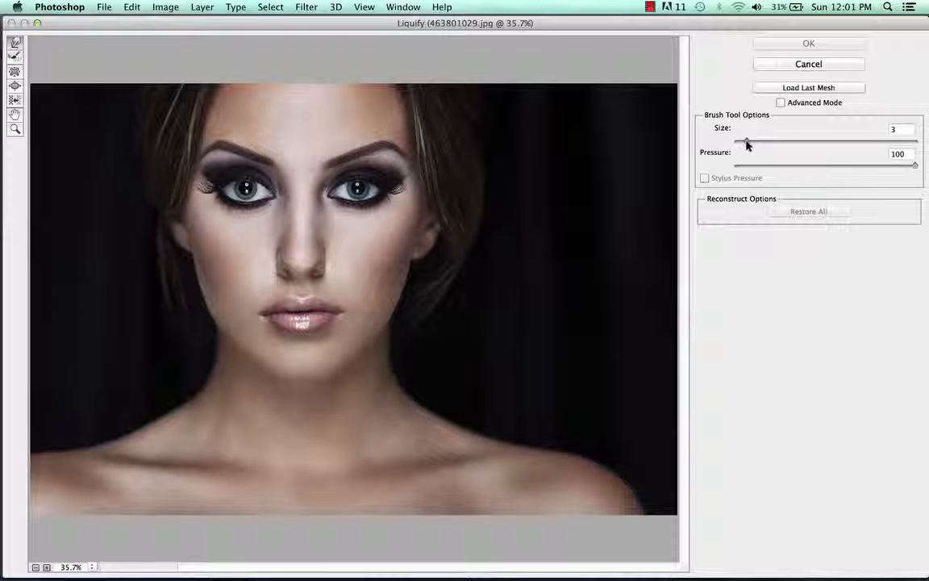
drag(747, 142, 776, 142)
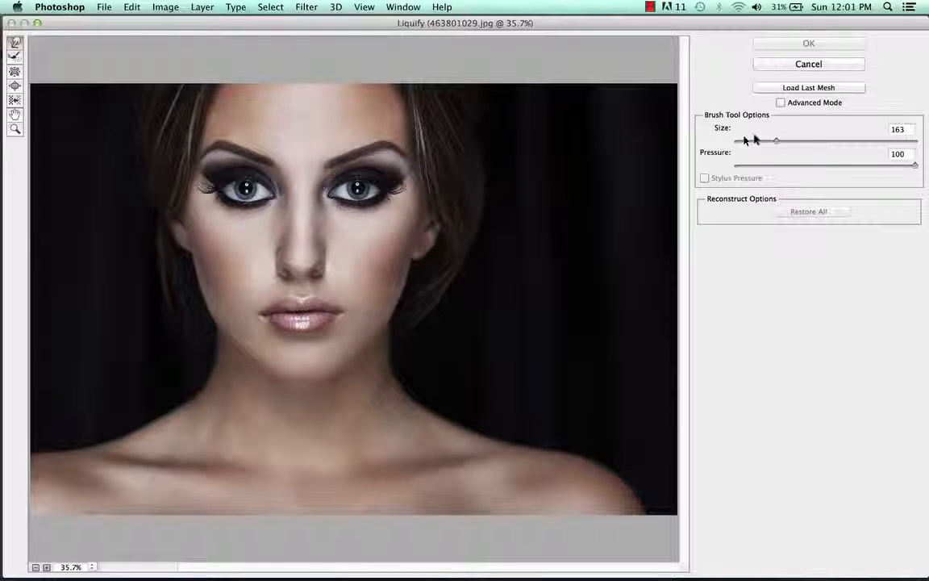
click(819, 141)
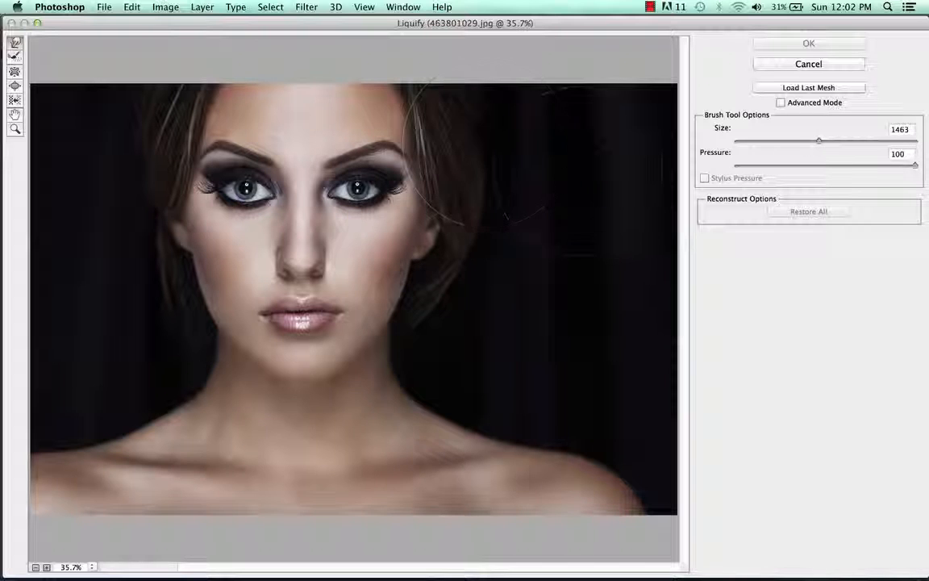
click(794, 142)
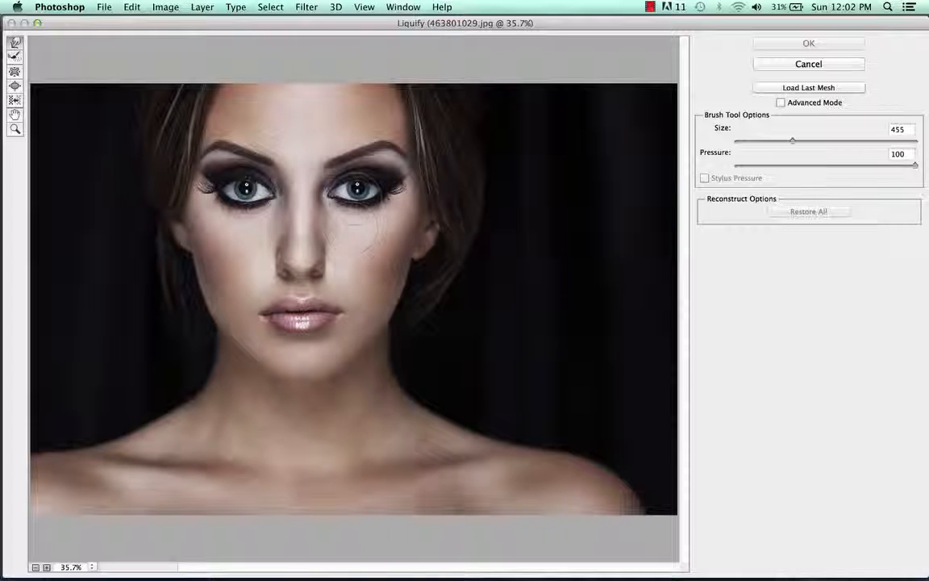
Enlarge the eye on the right side of the portrait with Forward Warp strokes over the iris and eyelids
scroll(358, 190, up, 2)
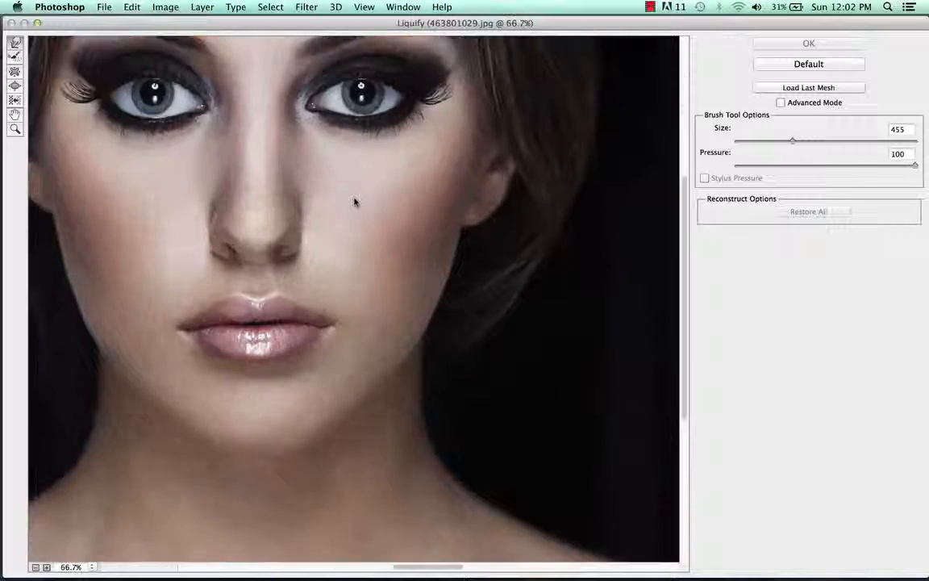
scroll(355, 199, up, 6)
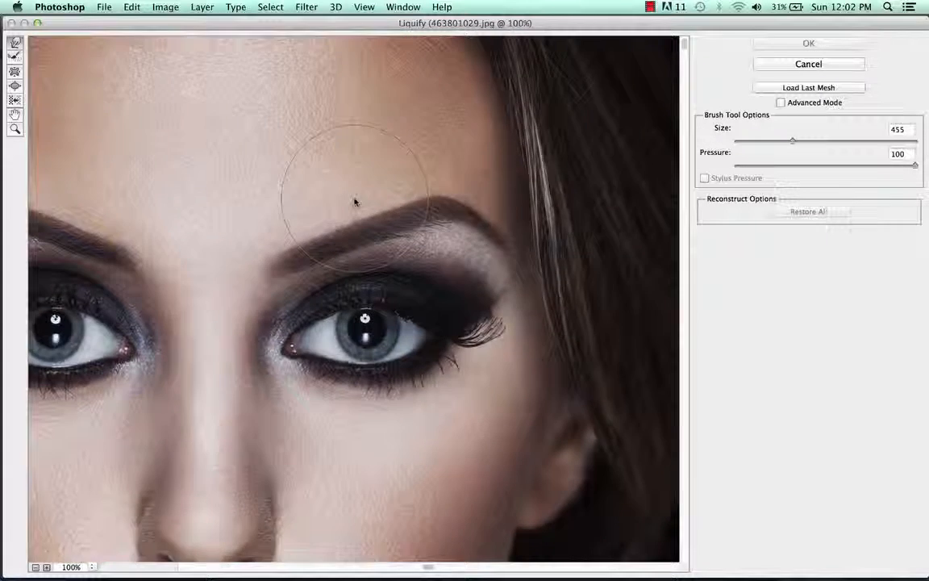
scroll(357, 201, down, 6)
scroll(356, 201, up, 6)
scroll(355, 203, down, 3)
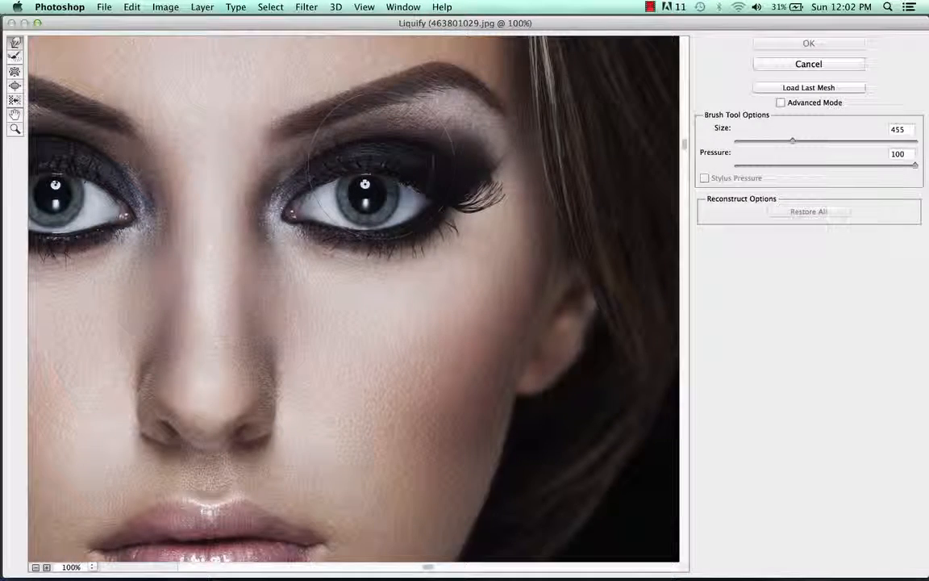
mouse_move(371, 165)
mouse_down()
mouse_move(372, 154)
mouse_move(372, 174)
mouse_move(395, 208)
mouse_up()
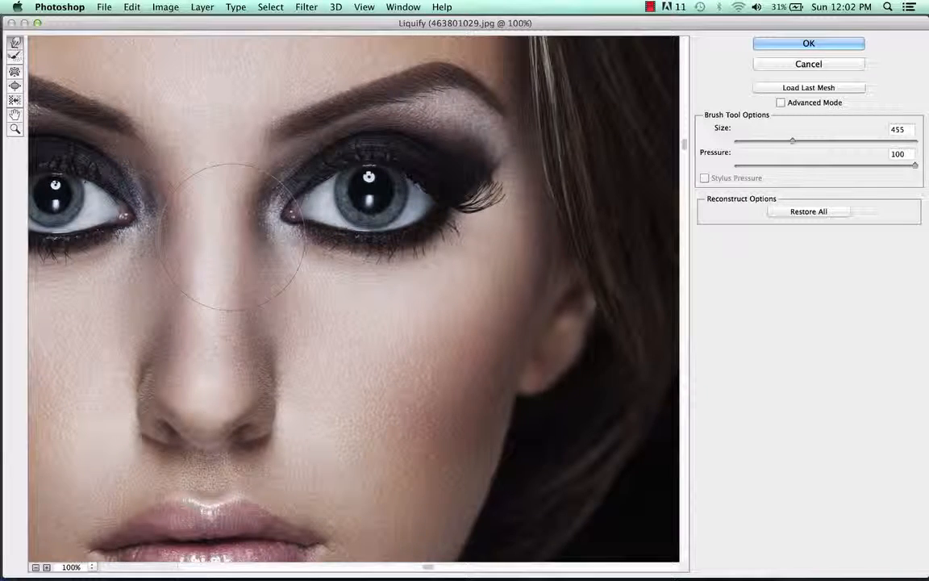
Enlarge the other eye, on the left side of the portrait, to match with Forward Warp strokes
scroll(233, 240, left, 10)
scroll(232, 241, right, 4)
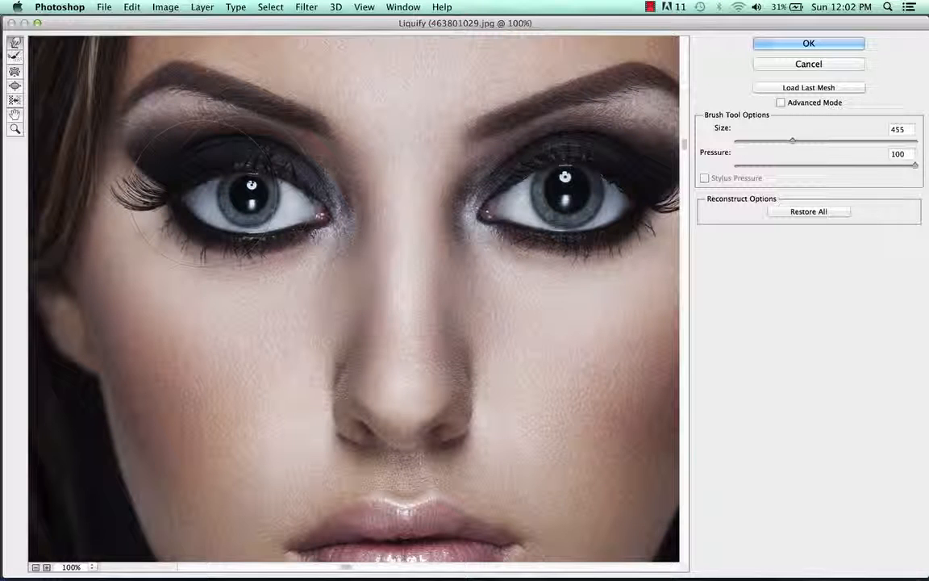
mouse_move(246, 183)
mouse_down()
mouse_move(258, 184)
mouse_move(253, 211)
mouse_move(234, 219)
mouse_move(215, 179)
mouse_move(233, 174)
mouse_move(260, 213)
mouse_up()
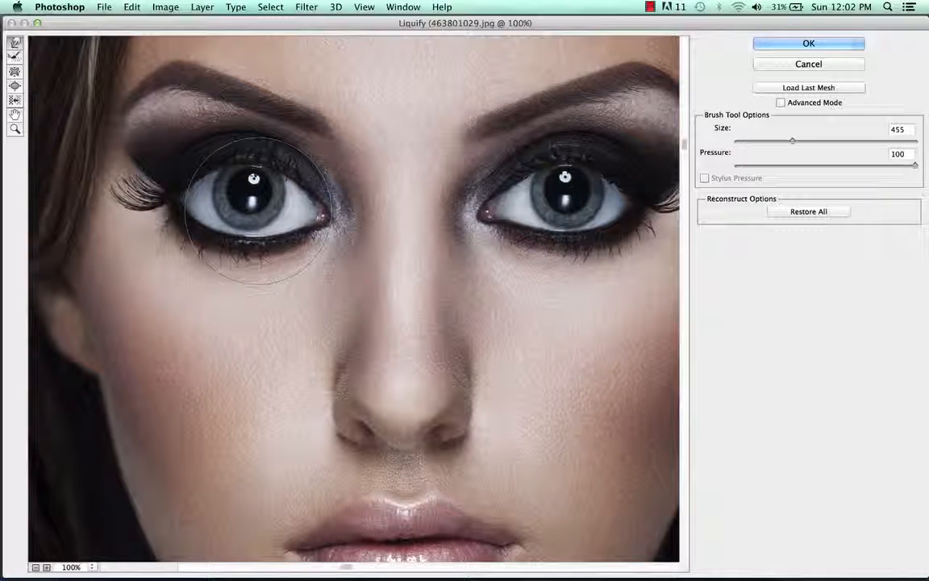
Narrow the nose by pushing both nostril sides slightly inward with the Forward Warp brush
scroll(291, 260, down, 5)
scroll(291, 260, up, 4)
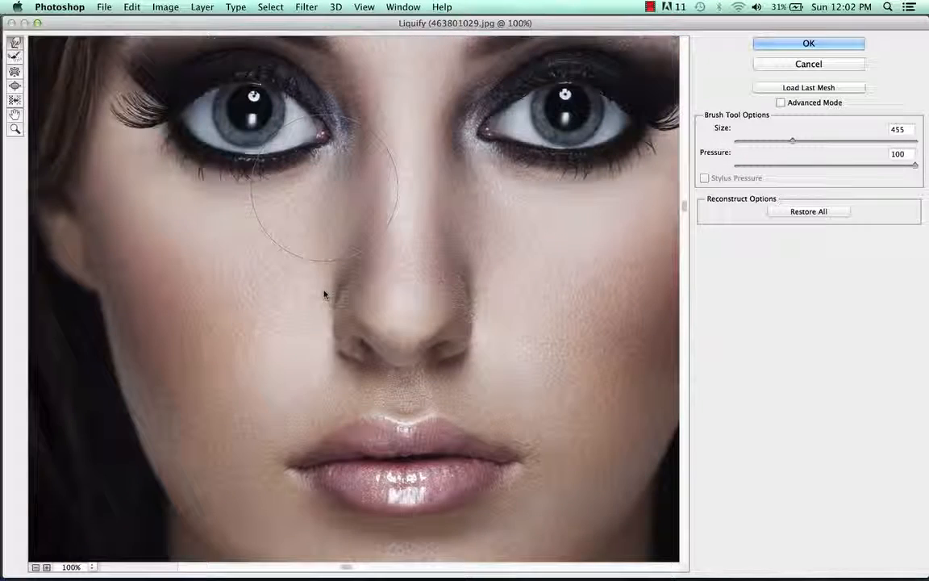
drag(322, 324, 331, 323)
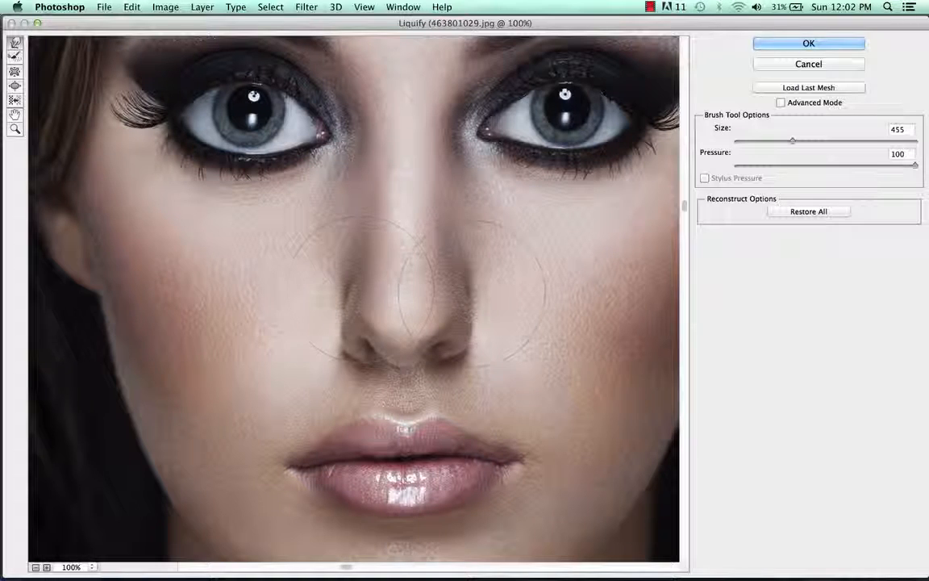
drag(472, 293, 466, 292)
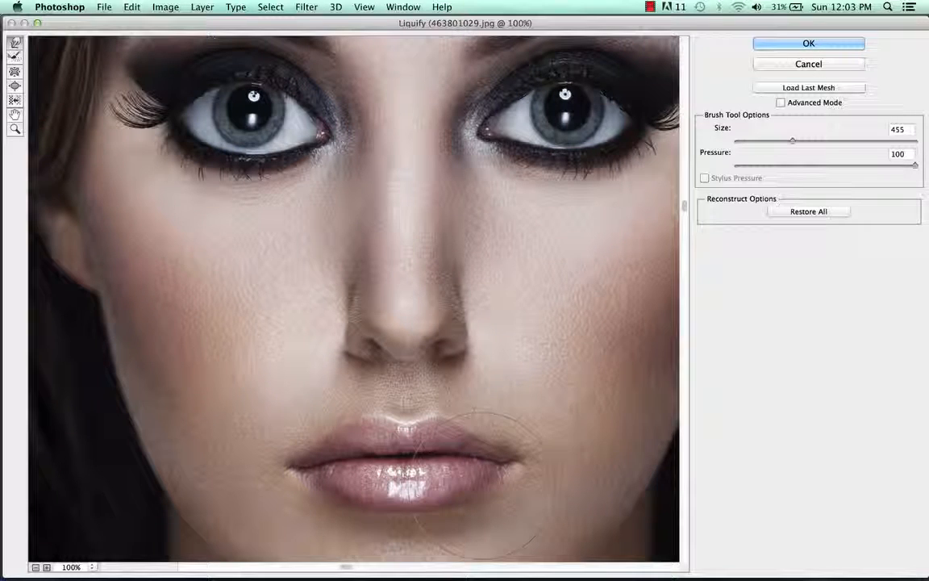
Make the mouth smaller by pushing both lip corners and the upper and lower lip edges inward
drag(509, 472, 501, 474)
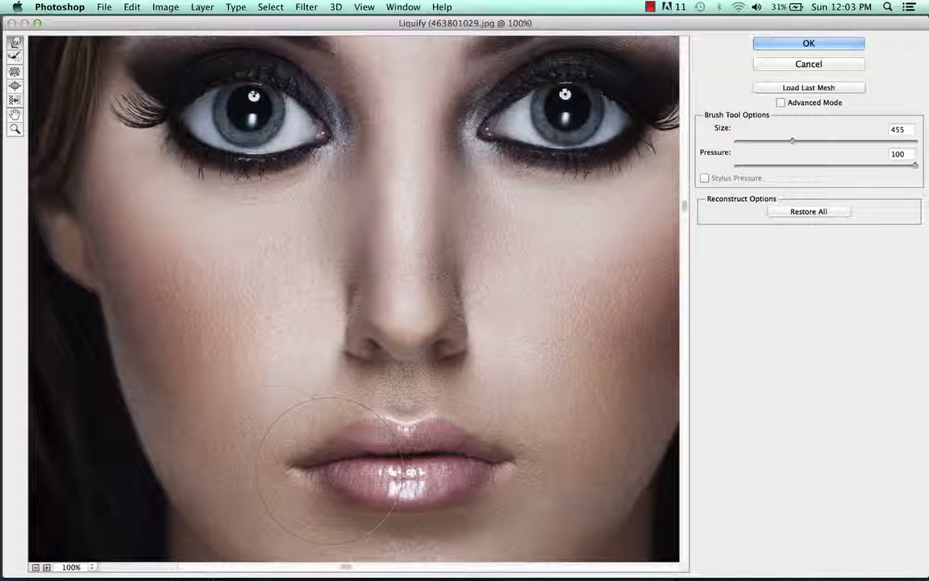
drag(275, 459, 283, 459)
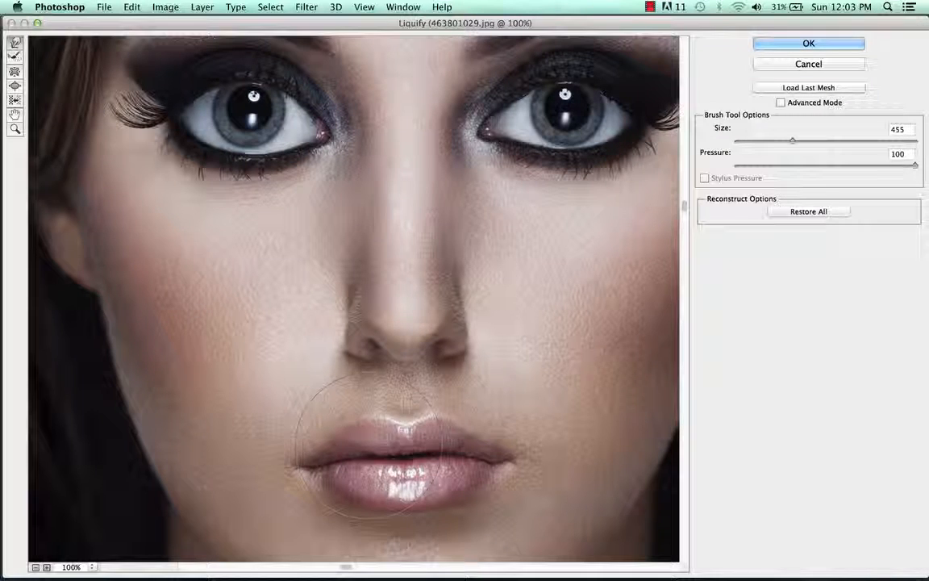
drag(424, 453, 426, 461)
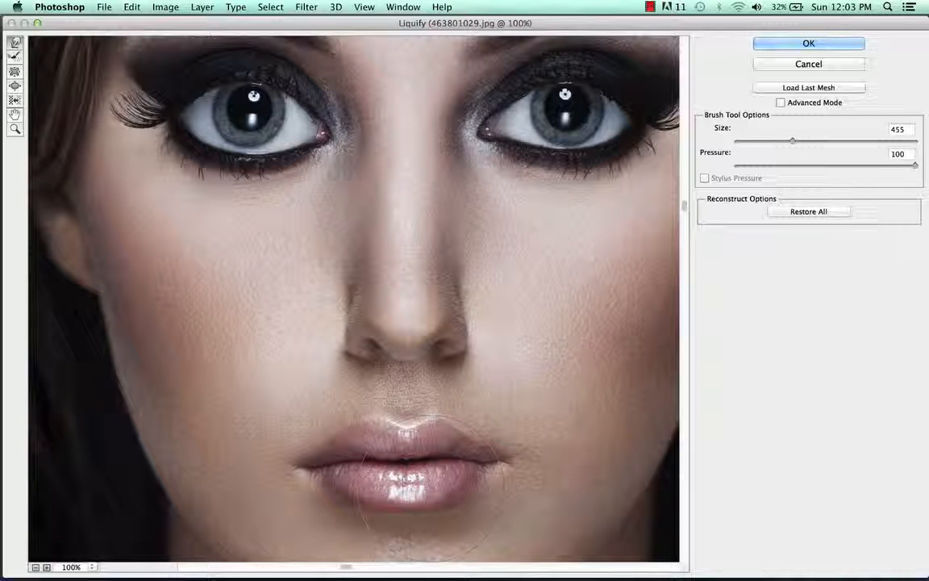
drag(418, 495, 414, 486)
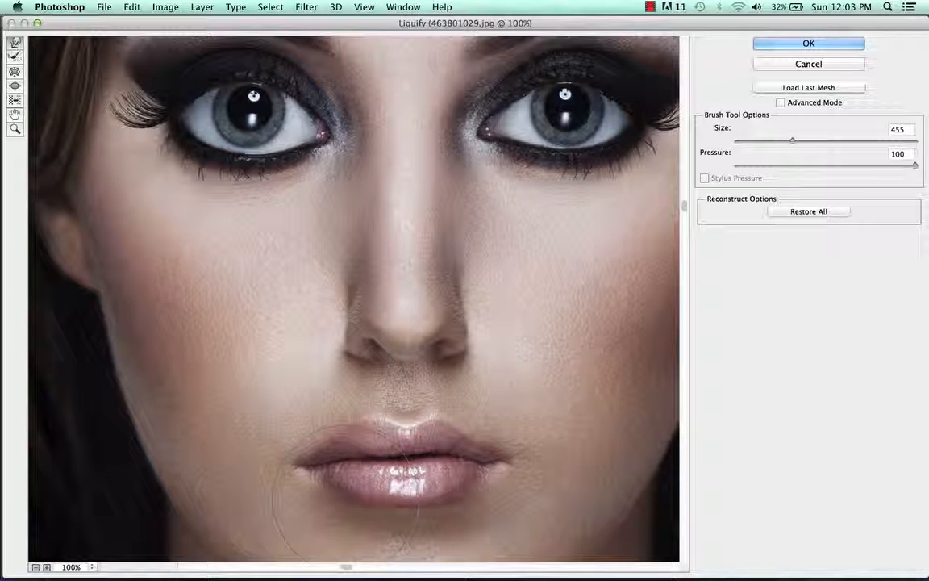
drag(306, 461, 316, 457)
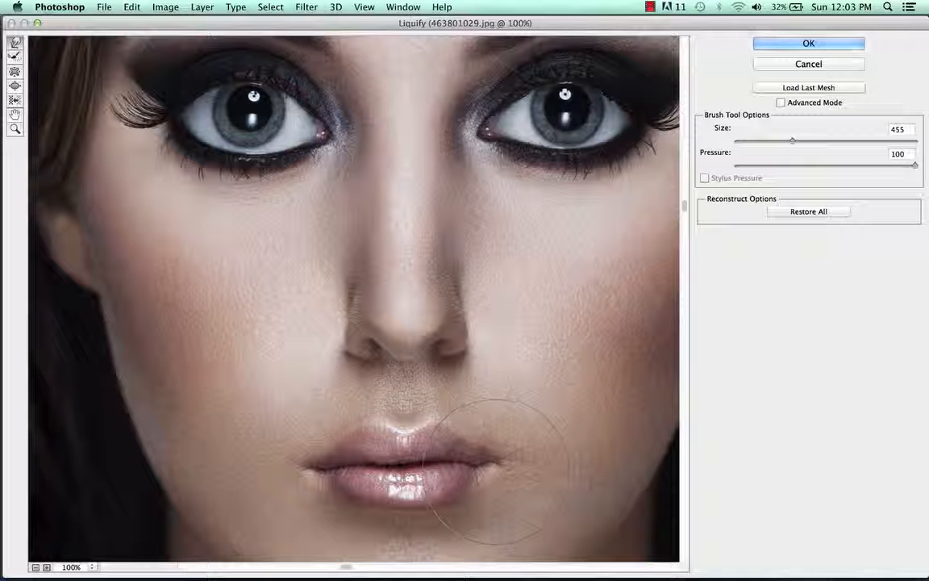
Review the reshaped face at several zoom levels and apply the Liquify changes to the image
key(super+minus)
key(super+minus)
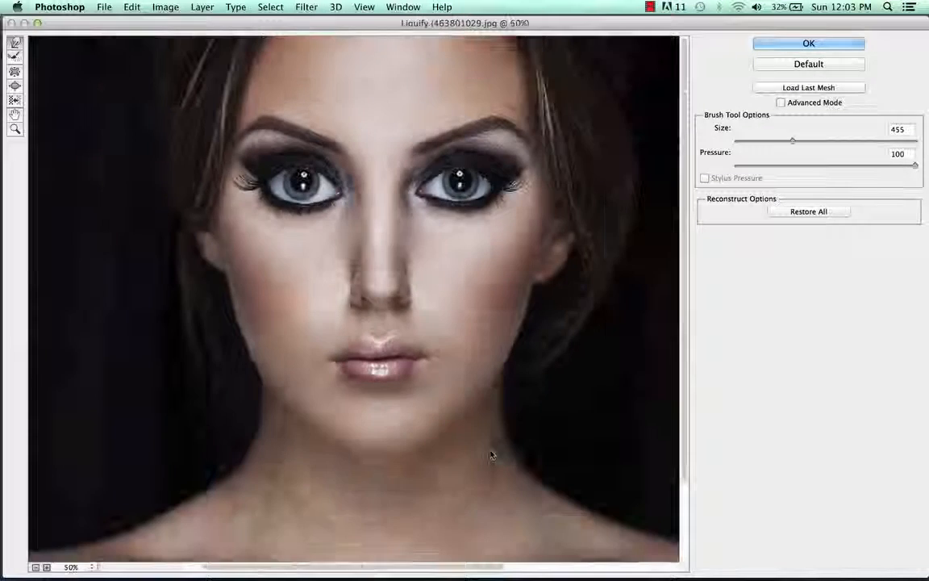
key(super+minus)
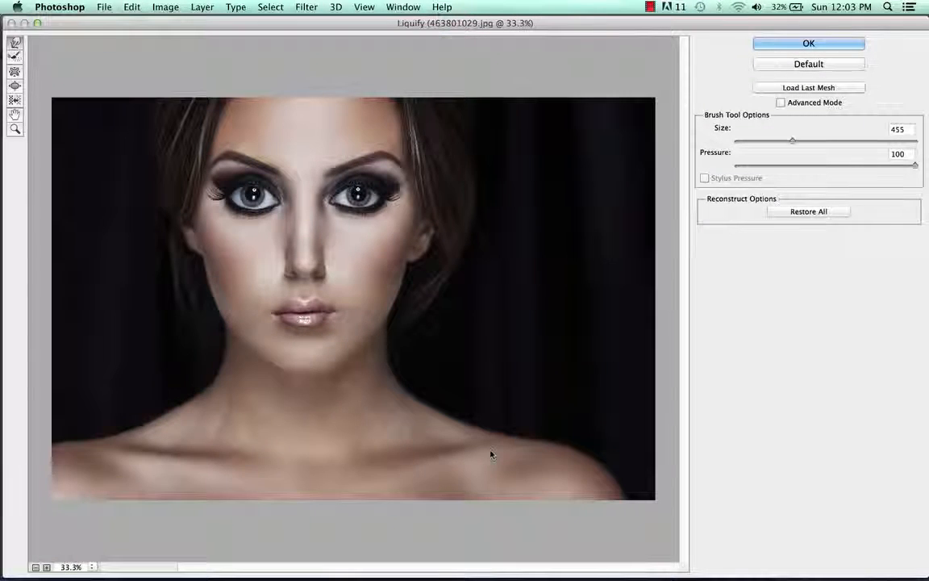
key(super+plus)
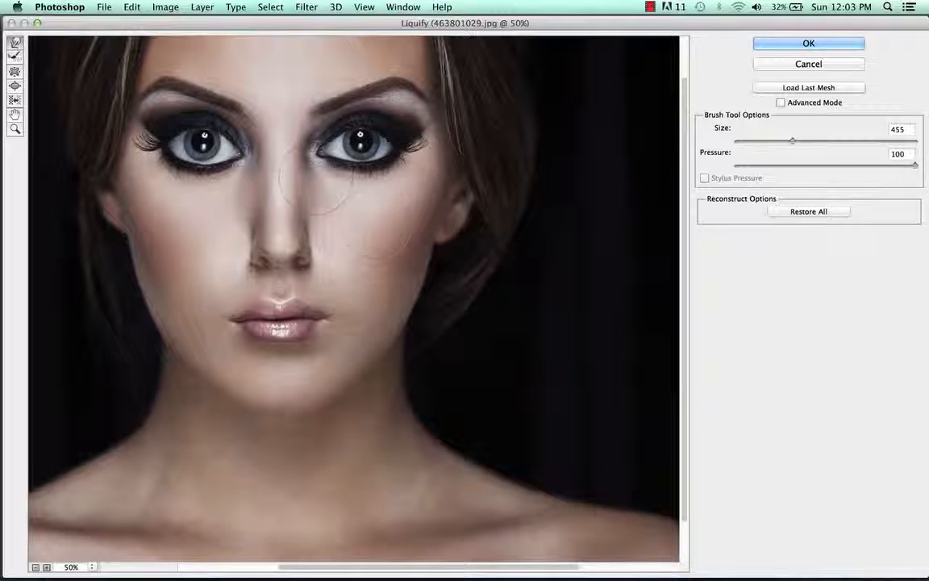
scroll(317, 181, up, 2)
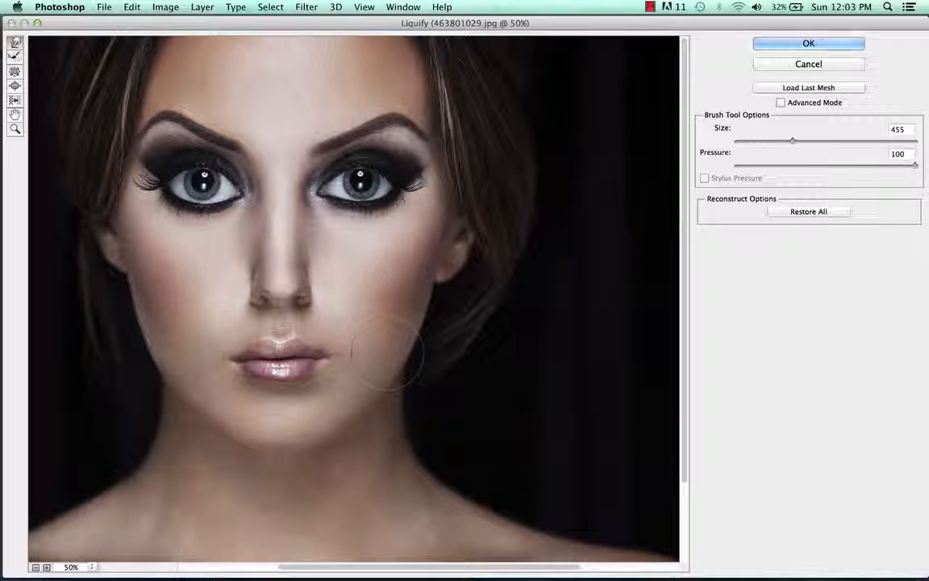
scroll(332, 290, down, 2)
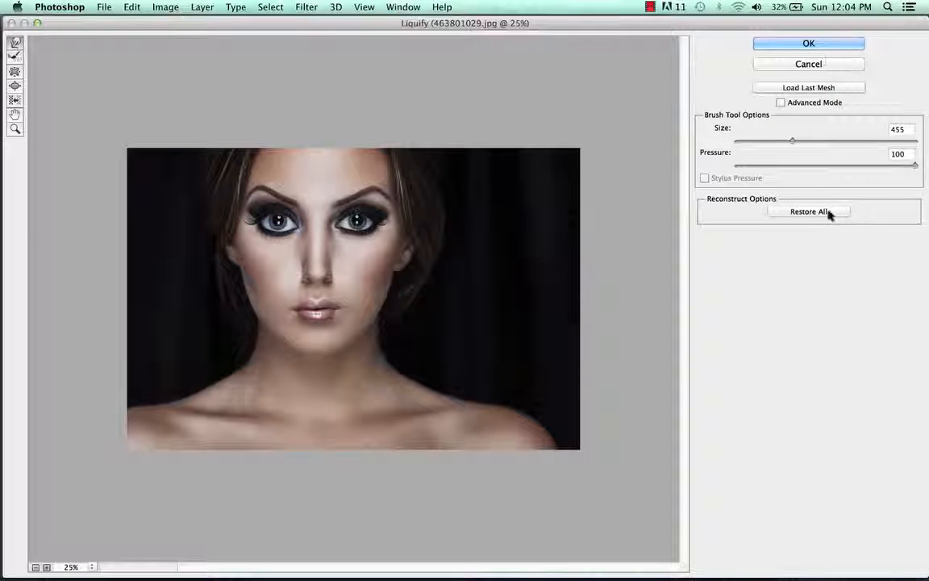
click(820, 50)
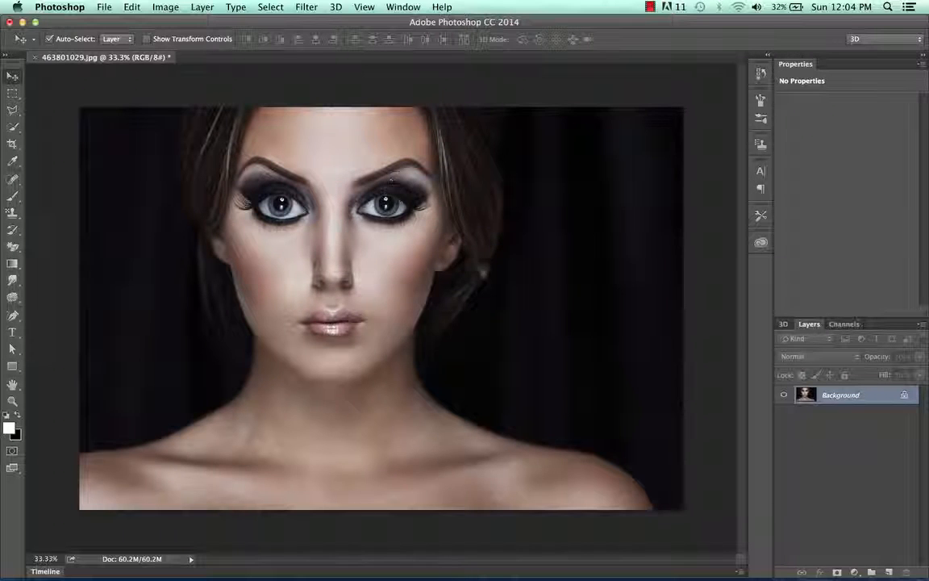
Duplicate the Background layer under the name Background copy
right_click(859, 400)
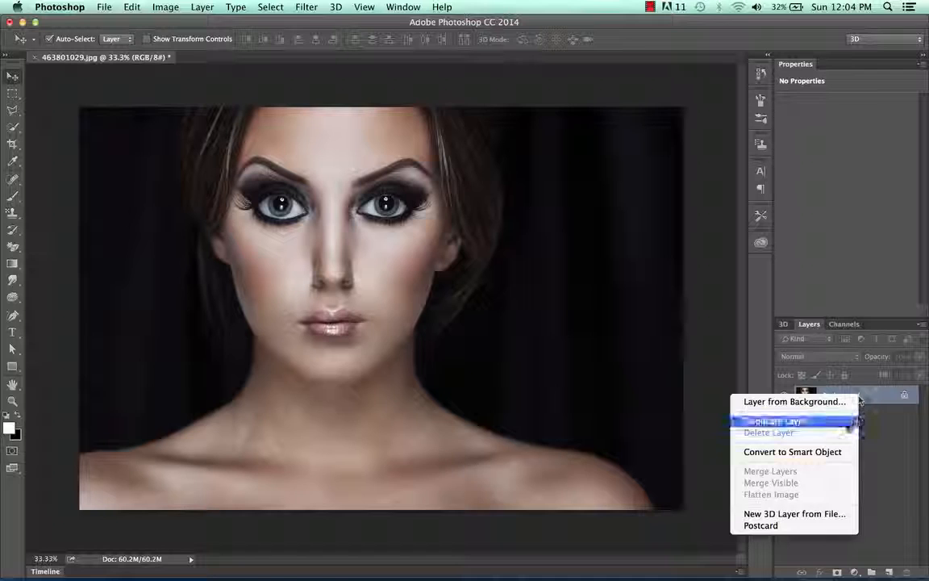
click(847, 421)
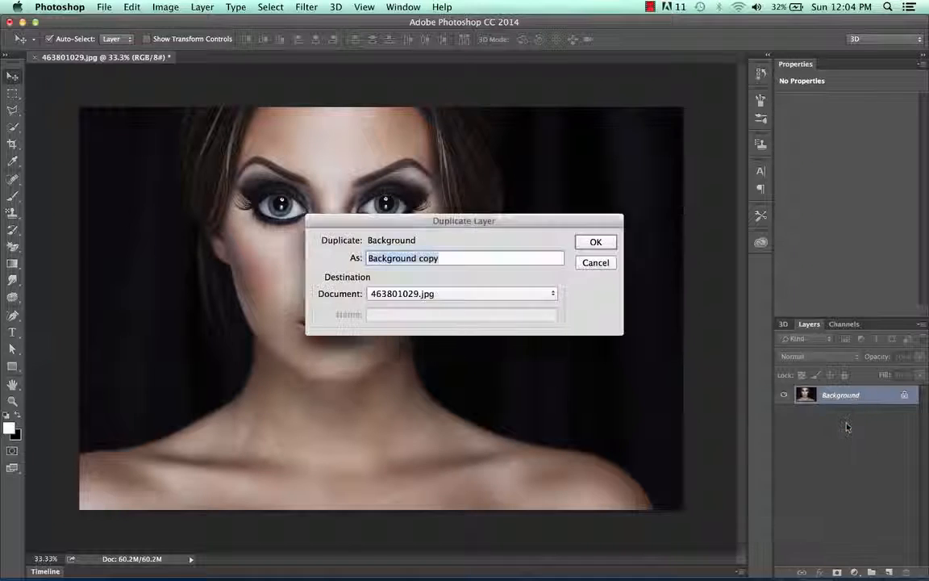
click(596, 242)
Select the Background layer and set up the History Brush with a size of 2480 px
click(845, 413)
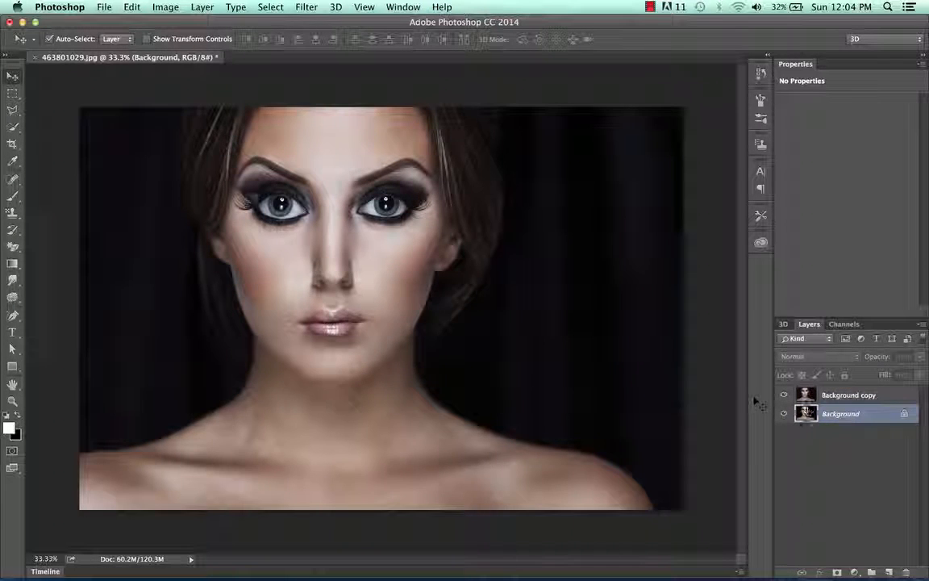
click(13, 230)
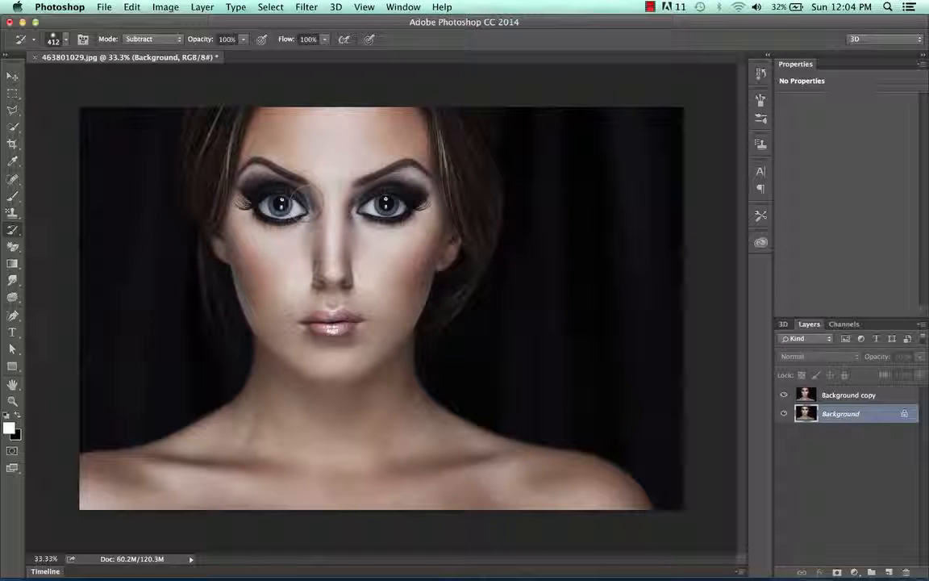
click(57, 38)
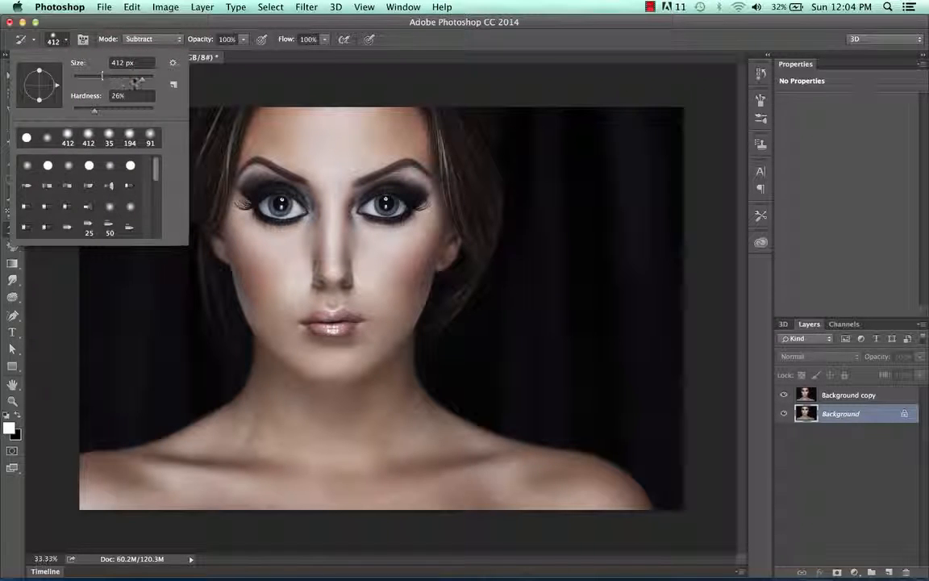
drag(140, 79, 149, 83)
key(Return)
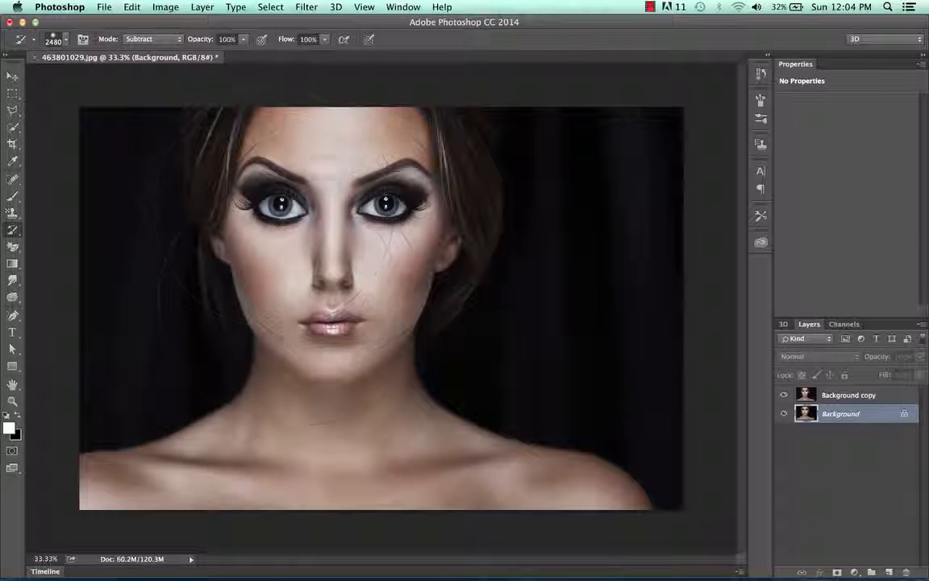
Try to black out the Background layer, check it by hiding and showing Background copy, and undo the change
key(super+BackSpace)
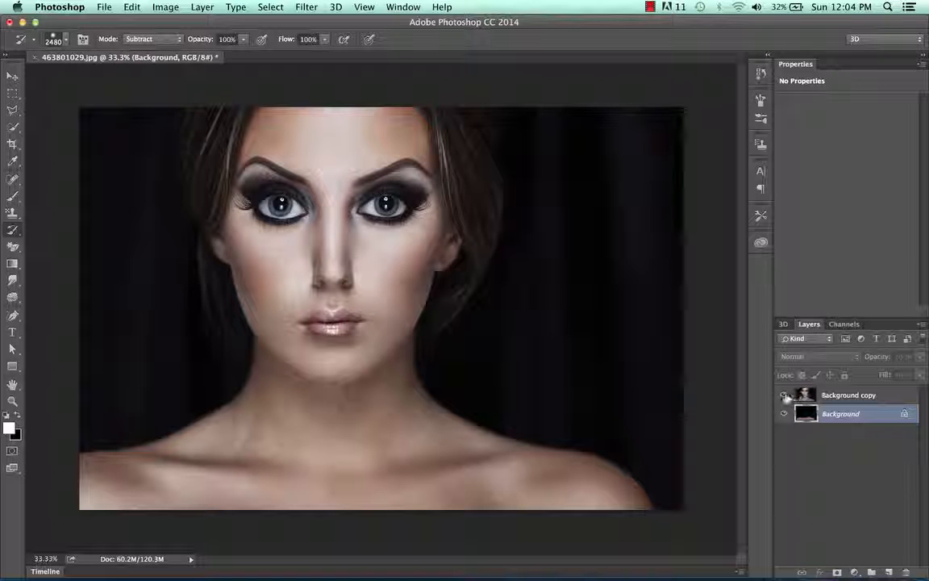
click(785, 397)
click(785, 396)
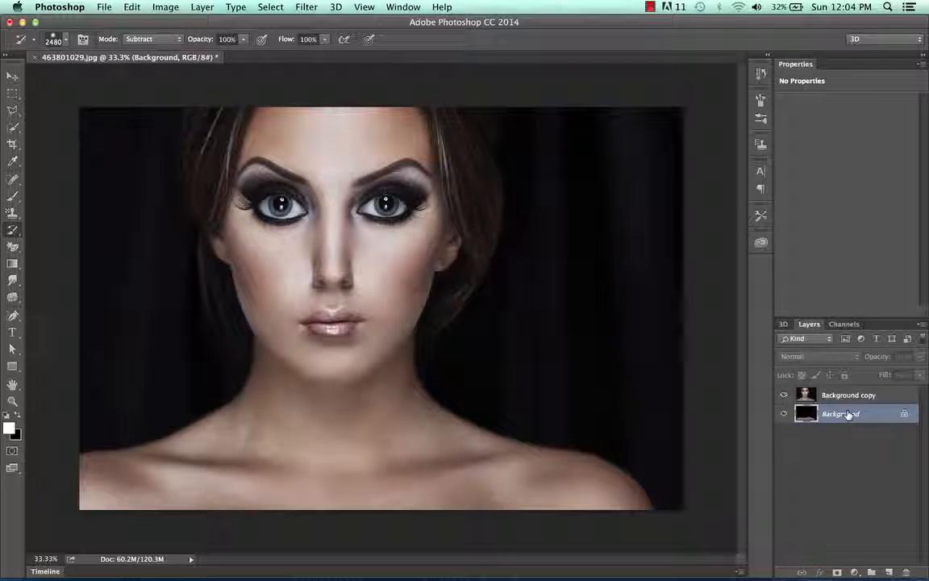
key(super+z)
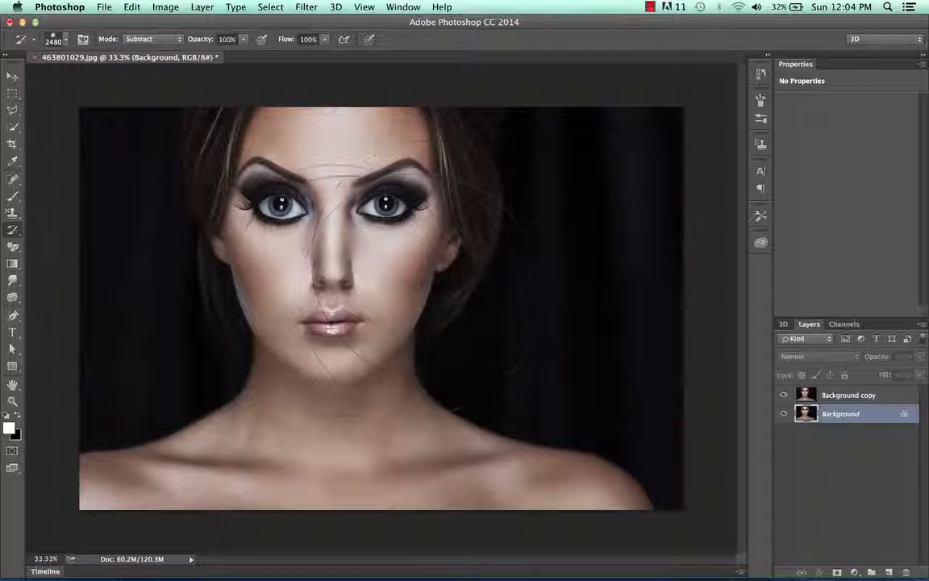
Hide the Background copy layer and open the Liquify filter on the Background layer
click(785, 396)
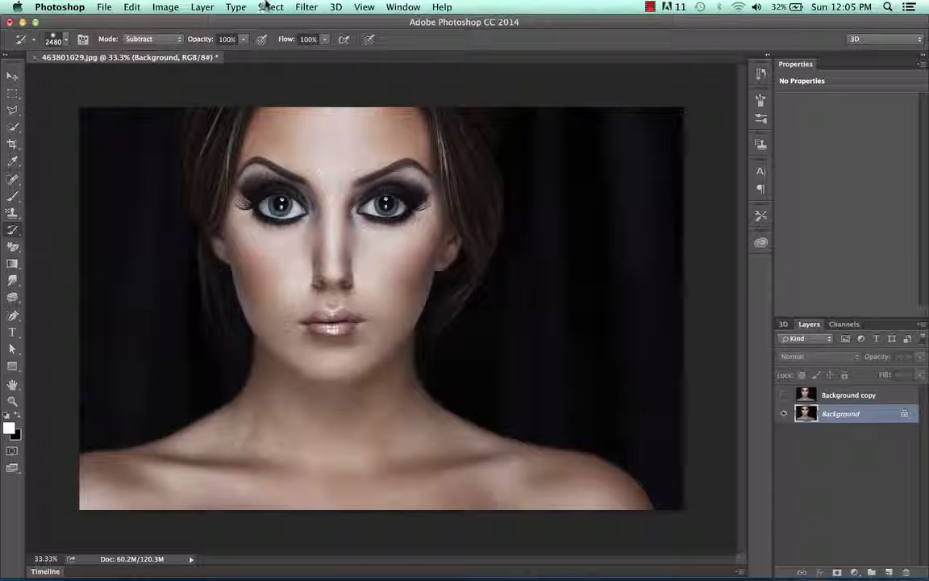
click(307, 6)
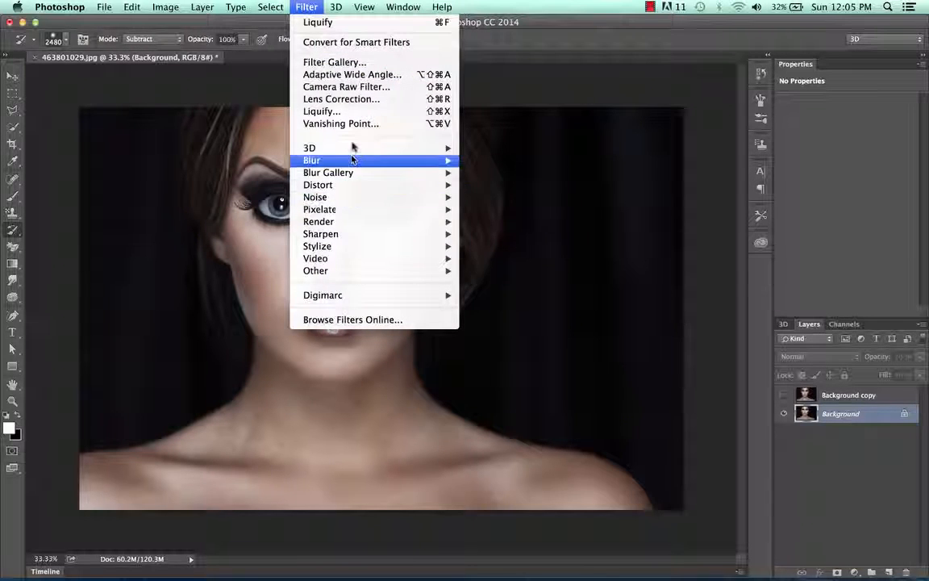
click(349, 113)
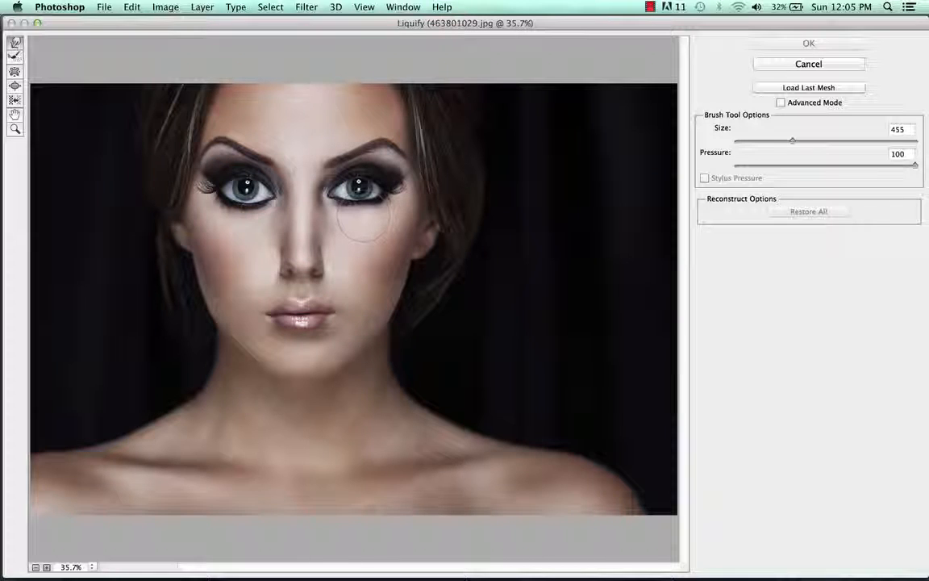
Make both eyes smaller by pushing their lower lids up and upper lids down with the Forward Warp brush at size 455
drag(357, 220, 355, 217)
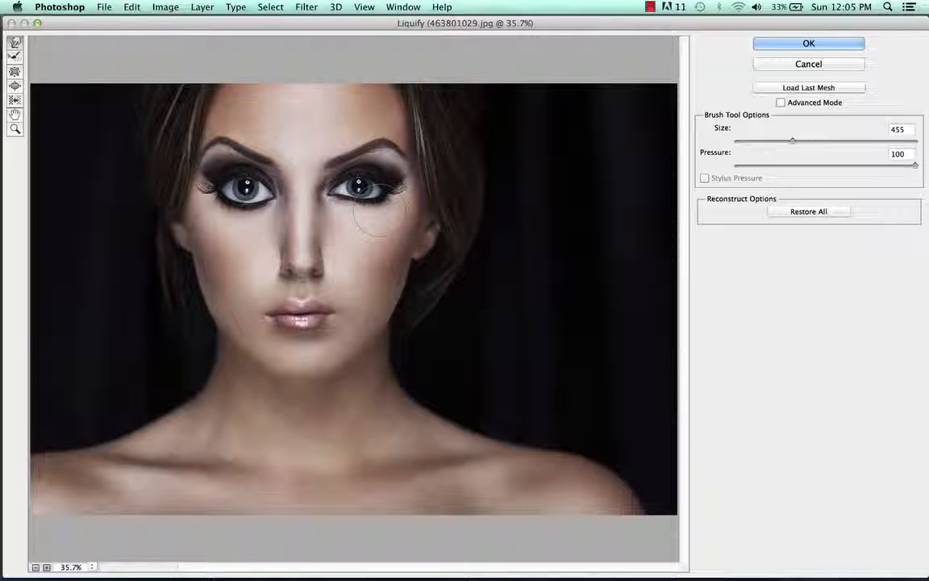
drag(372, 205, 351, 203)
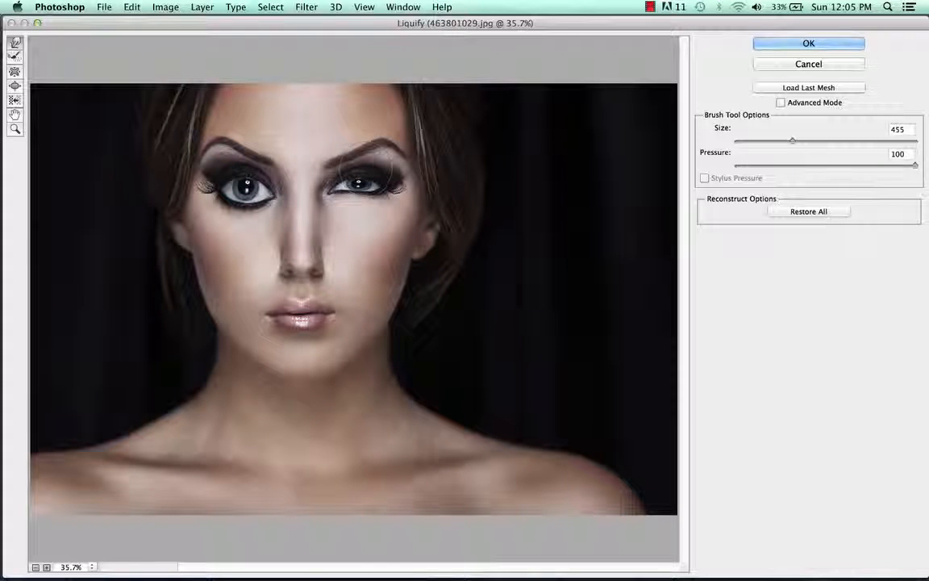
drag(337, 159, 340, 166)
drag(250, 214, 235, 205)
drag(223, 161, 244, 179)
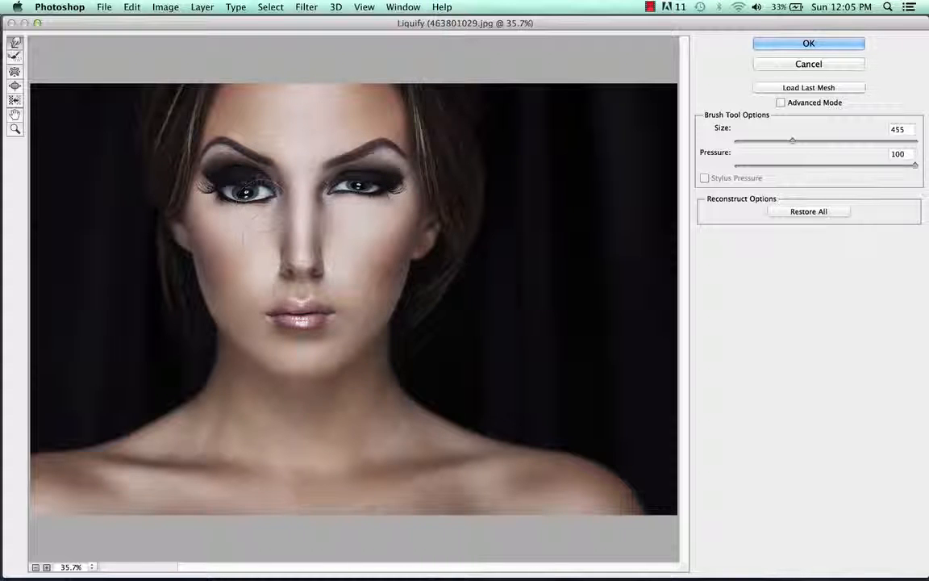
Widen the nose by pushing both nostril sides outward with the Forward Warp brush
mouse_move(280, 271)
mouse_down()
mouse_move(272, 269)
mouse_move(330, 270)
mouse_move(333, 244)
mouse_up()
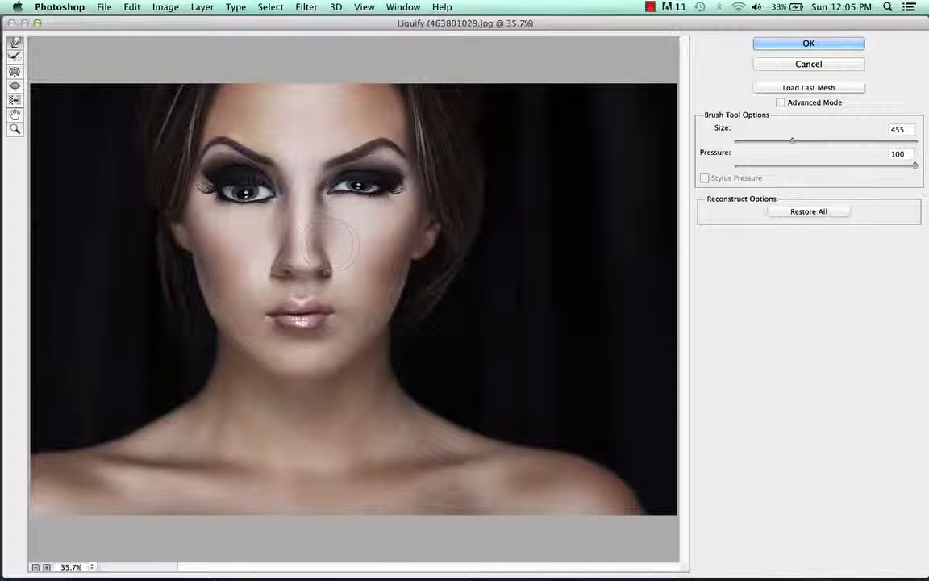